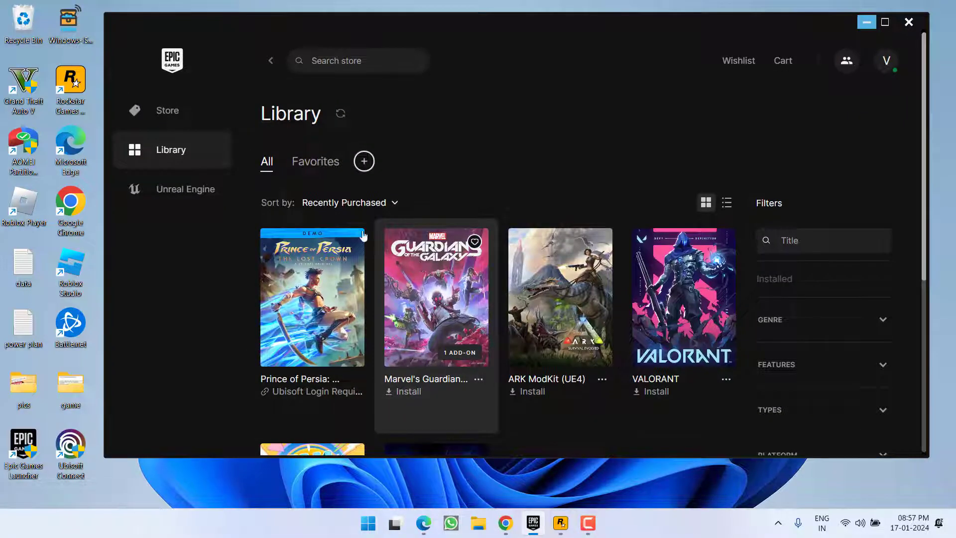
# Check which accounts are signed in to the Epic and Rockstar Games launchers
pyautogui.click(886, 69)
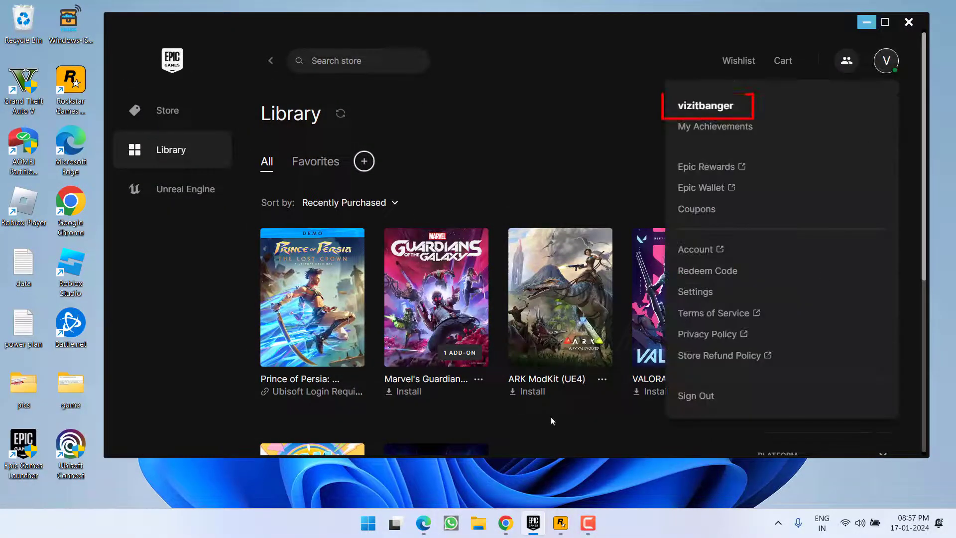
pyautogui.click(572, 162)
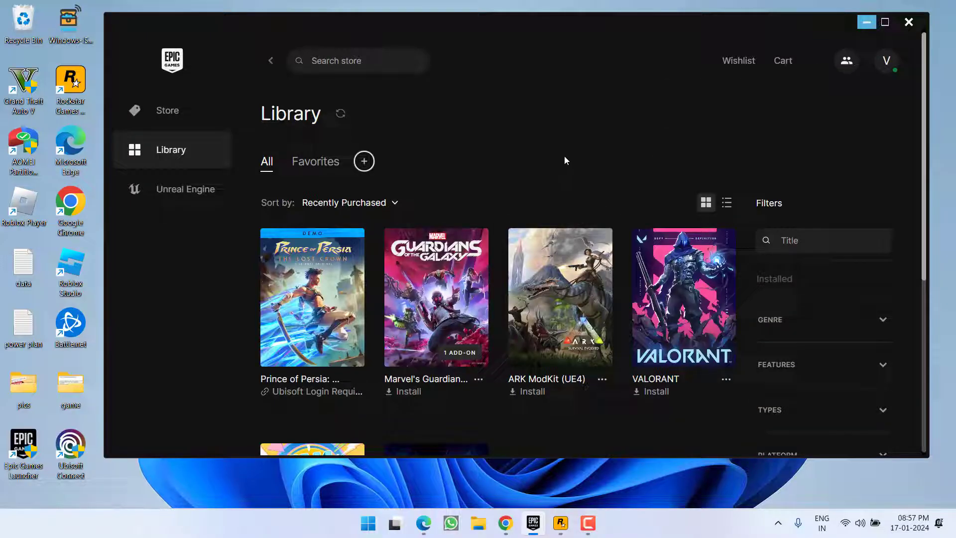
pyautogui.click(560, 523)
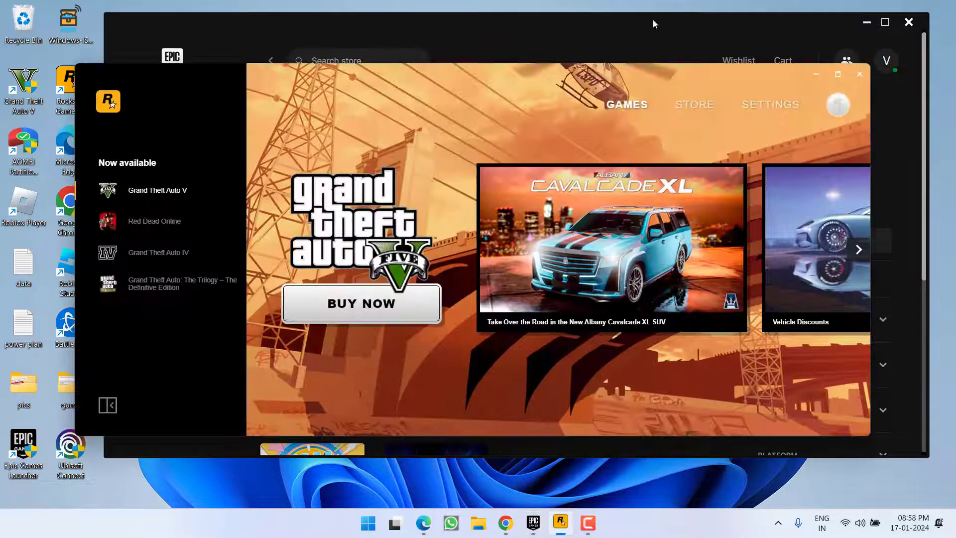
pyautogui.click(840, 105)
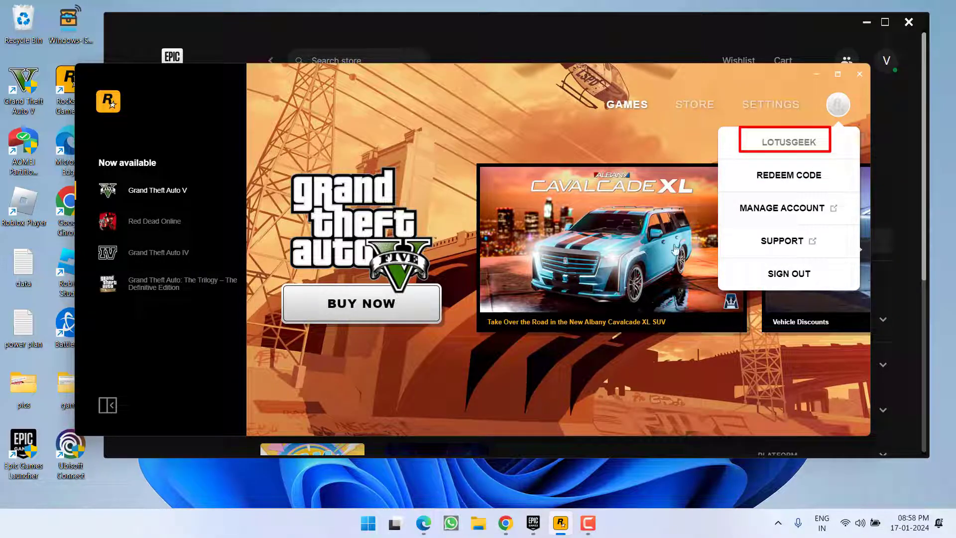
# Minimize both launchers and select the Grand Theft Auto V desktop shortcut
pyautogui.click(815, 74)
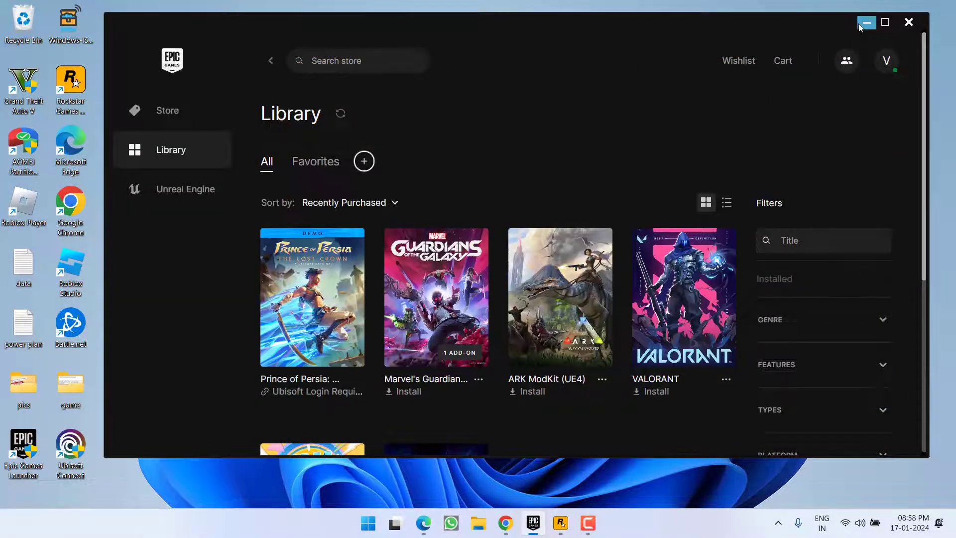
pyautogui.click(866, 22)
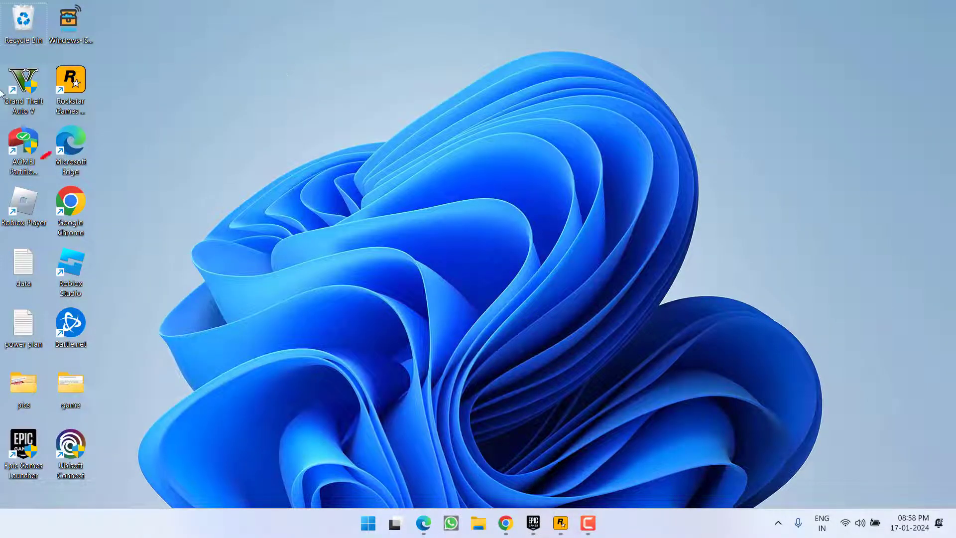
pyautogui.click(26, 95)
# In File Explorer, browse to C:\Program Files\Rockstar Games\Social Club
pyautogui.press('super+e')
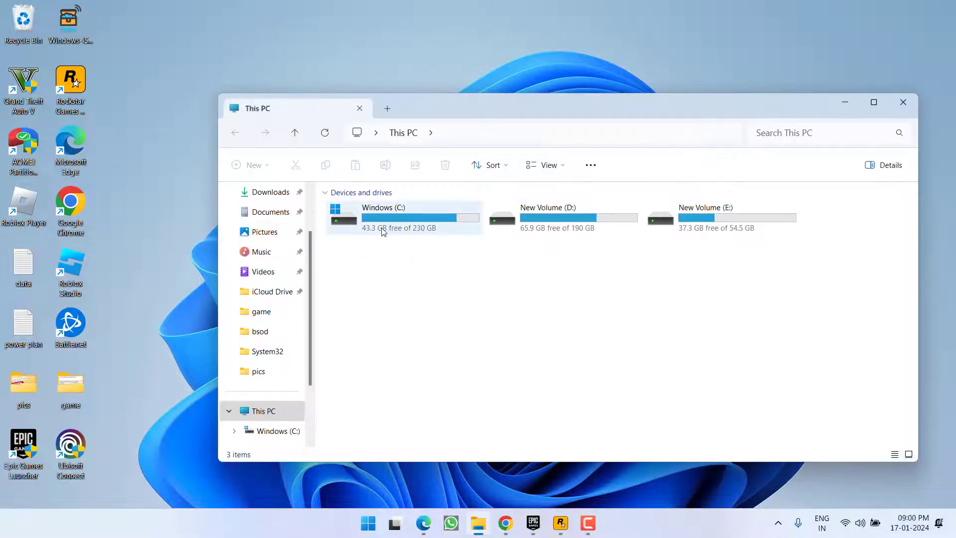
pyautogui.doubleClick(383, 231)
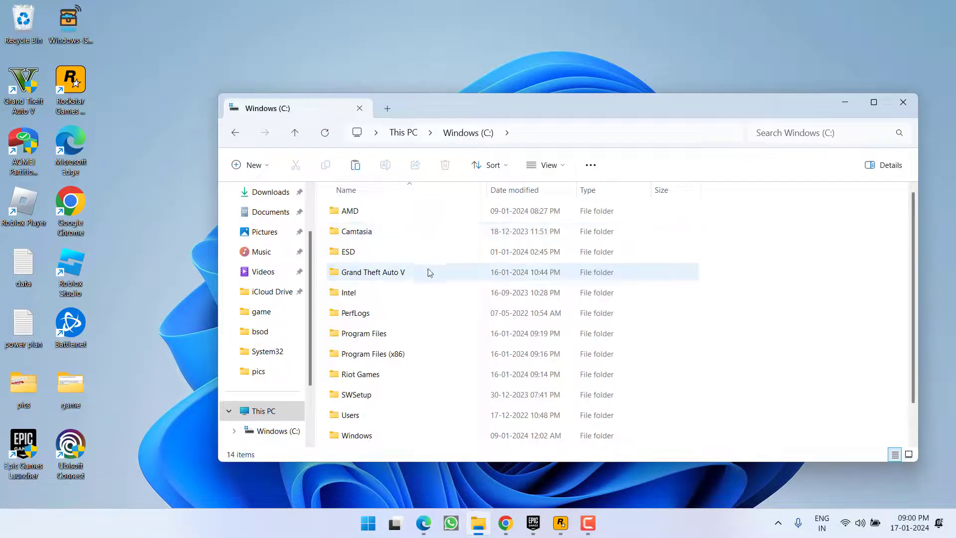
pyautogui.doubleClick(366, 333)
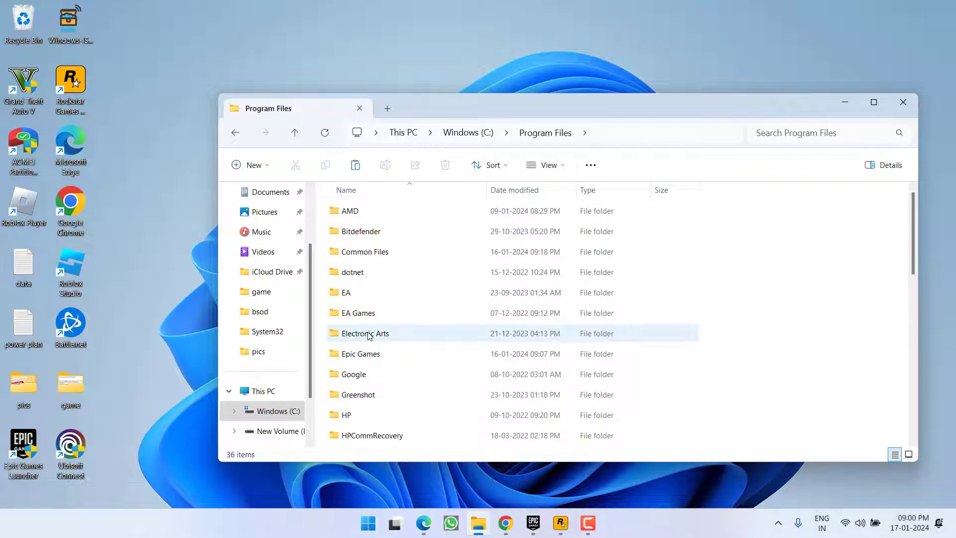
pyautogui.press('r')
pyautogui.doubleClick(382, 256)
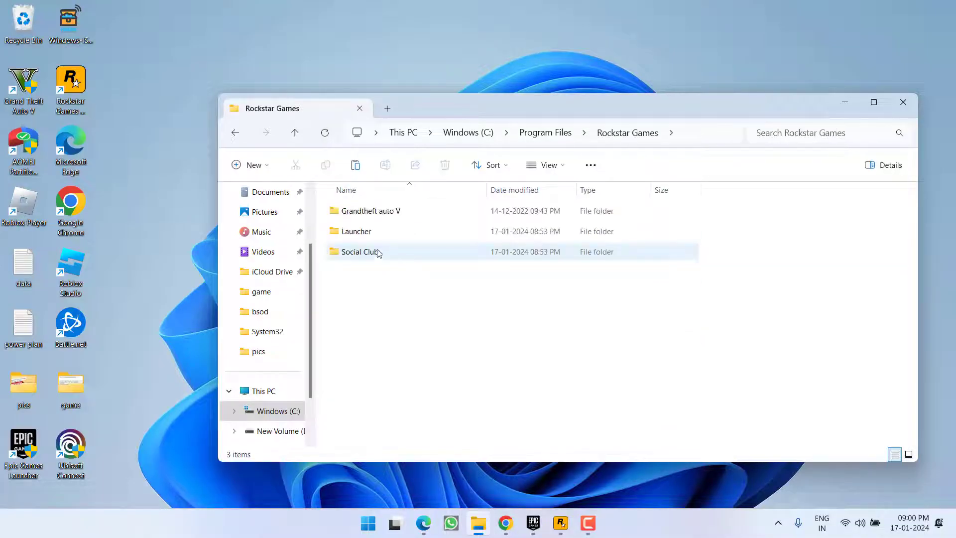
pyautogui.click(362, 252)
pyautogui.doubleClick(362, 253)
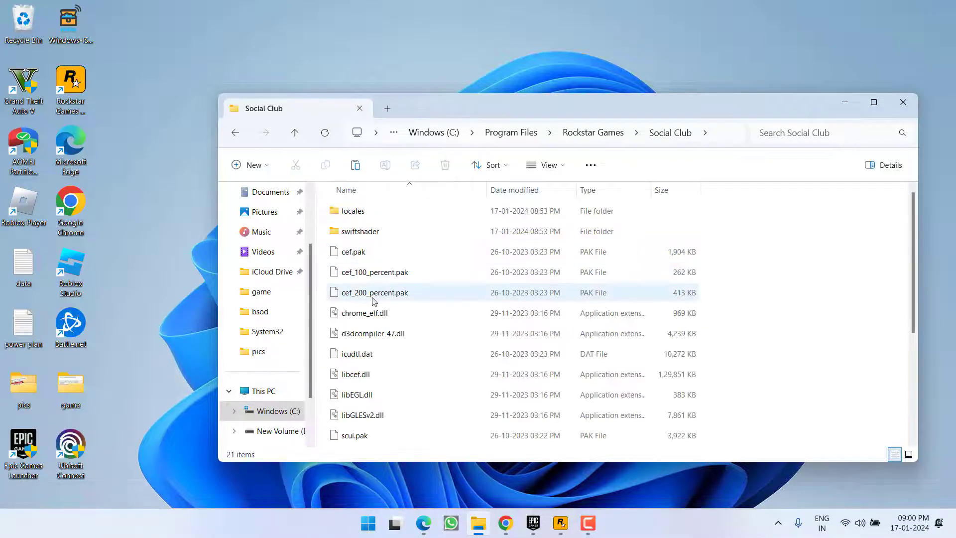
# Copy socialclub.dll and return to the Windows (C:) drive
pyautogui.press('s')
pyautogui.press('s')
pyautogui.press('s')
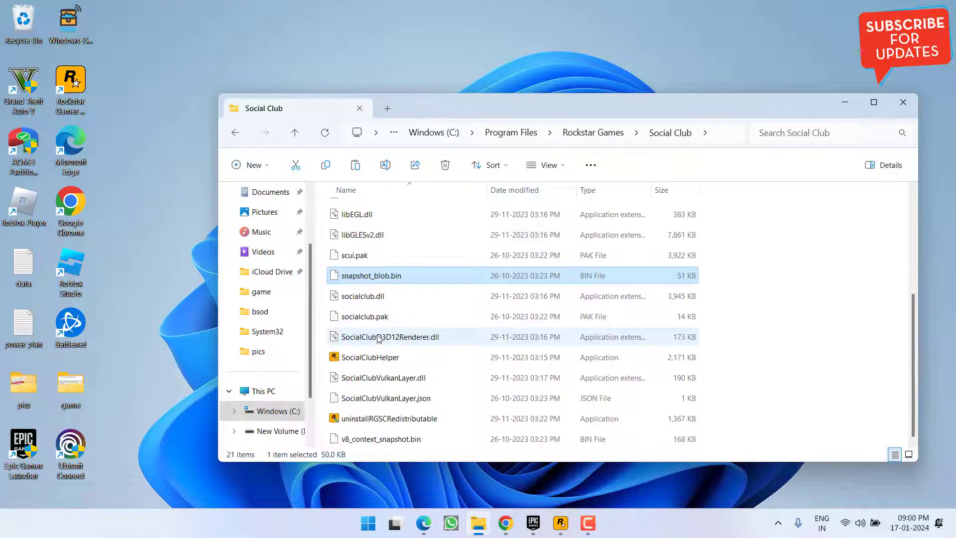
pyautogui.click(361, 299)
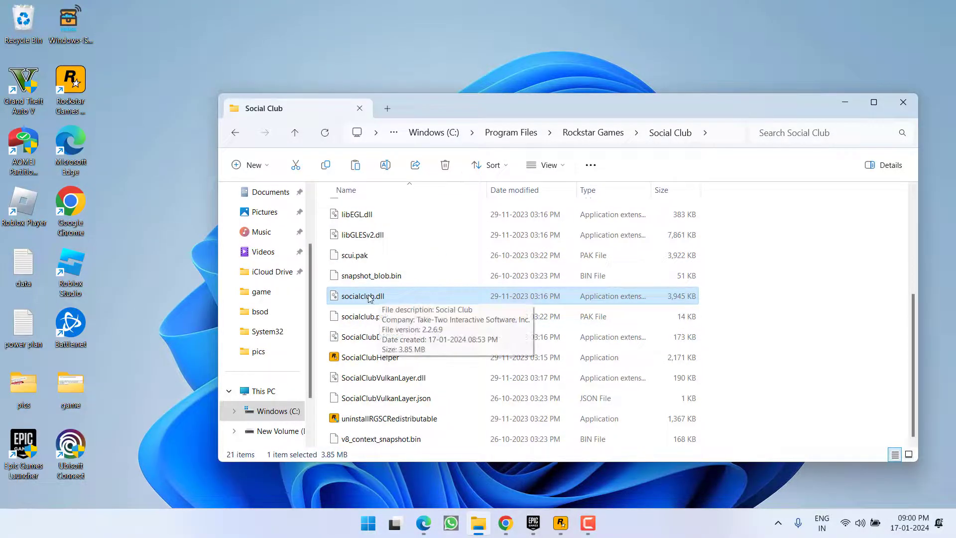
pyautogui.rightClick(369, 298)
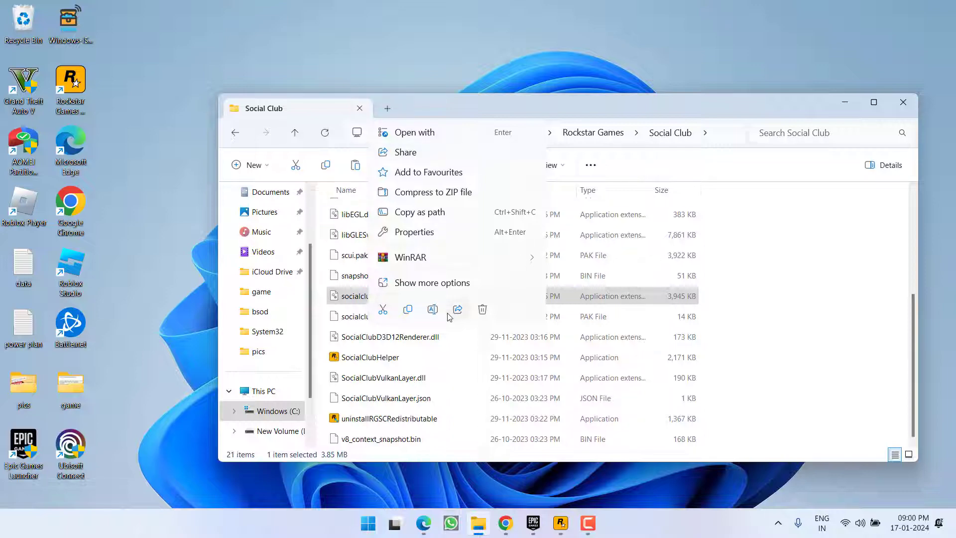
pyautogui.click(407, 310)
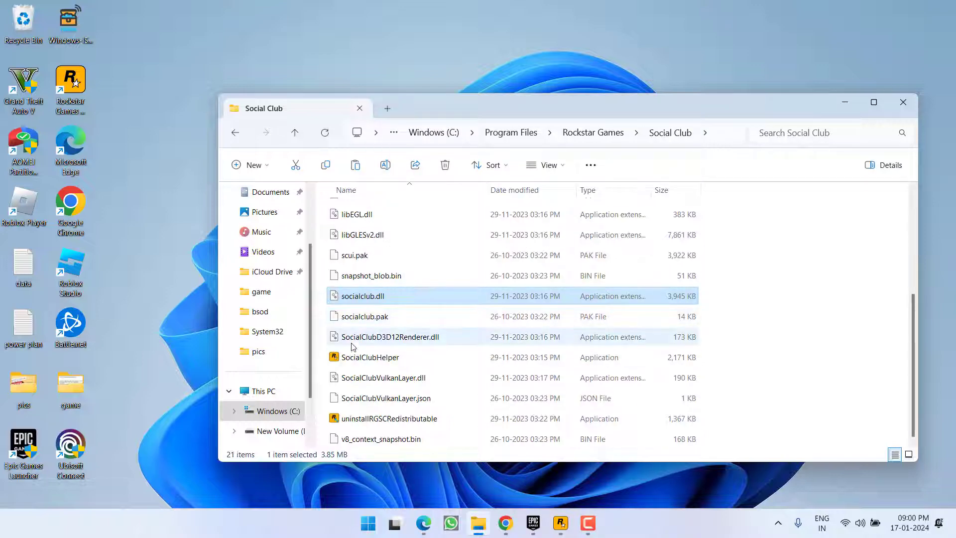
pyautogui.click(263, 411)
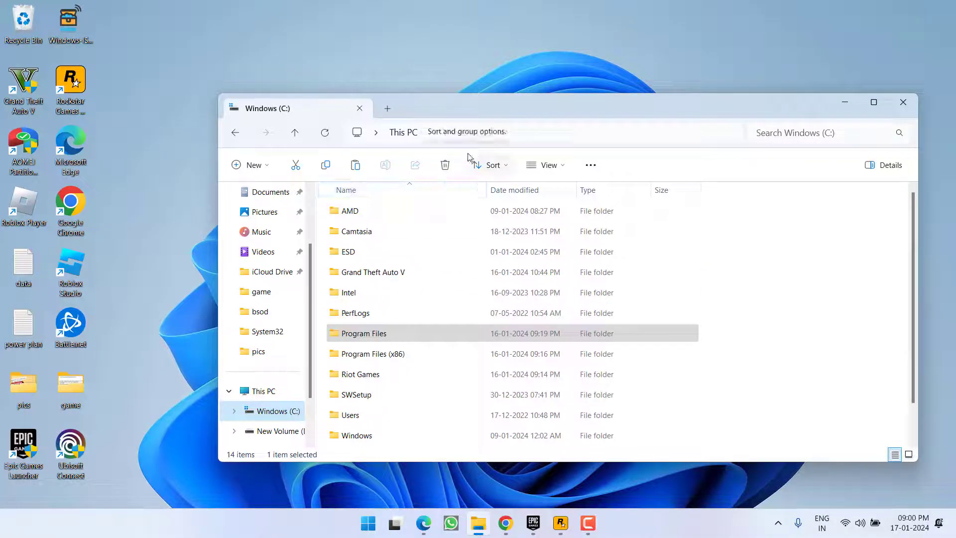
# Paste socialclub.dll into the Grand Theft Auto V folder, replacing the existing file, then close Explorer
pyautogui.doubleClick(393, 272)
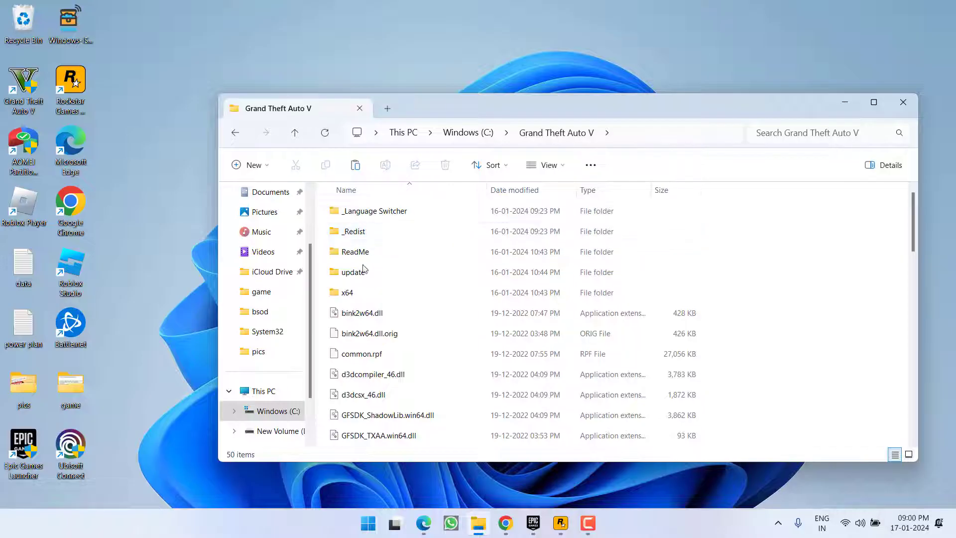
pyautogui.rightClick(814, 294)
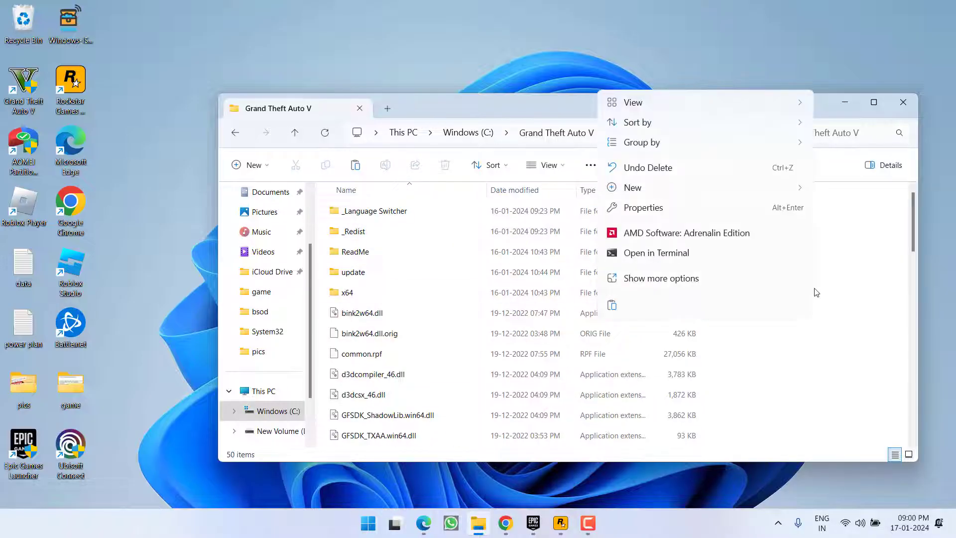
pyautogui.click(615, 306)
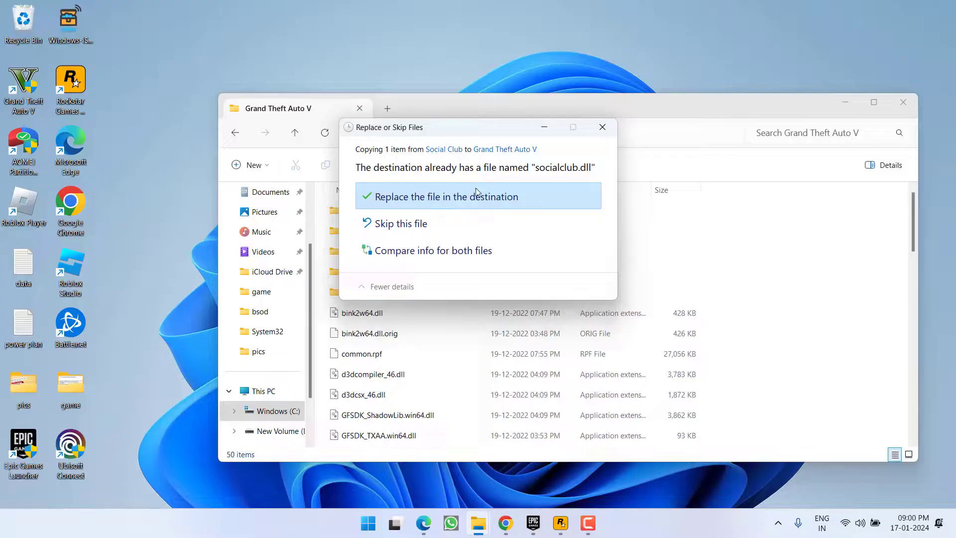
pyautogui.click(456, 200)
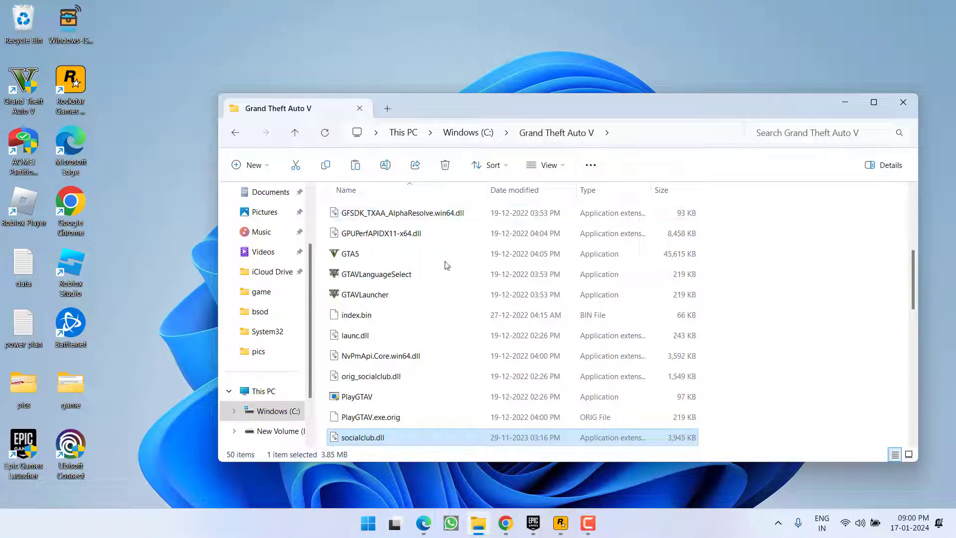
pyautogui.click(902, 102)
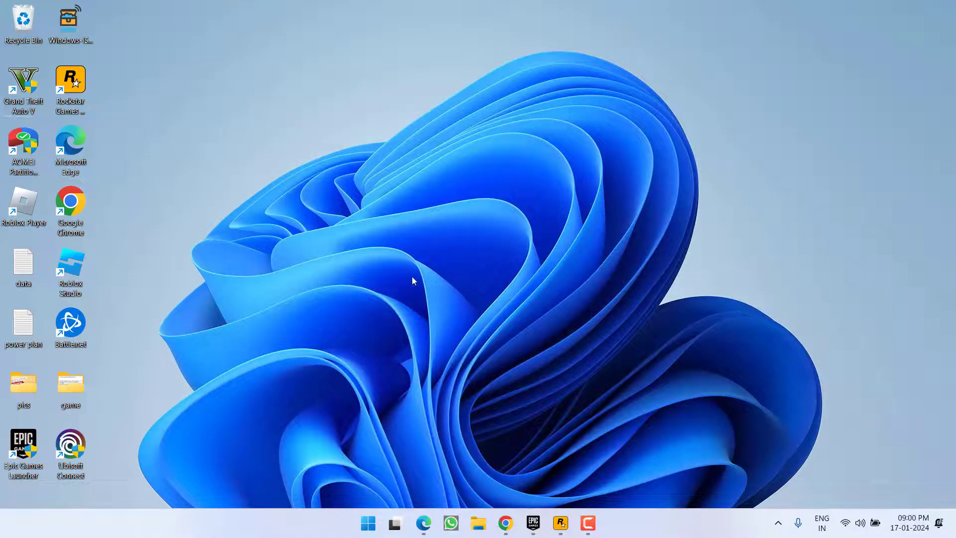
pyautogui.click(560, 523)
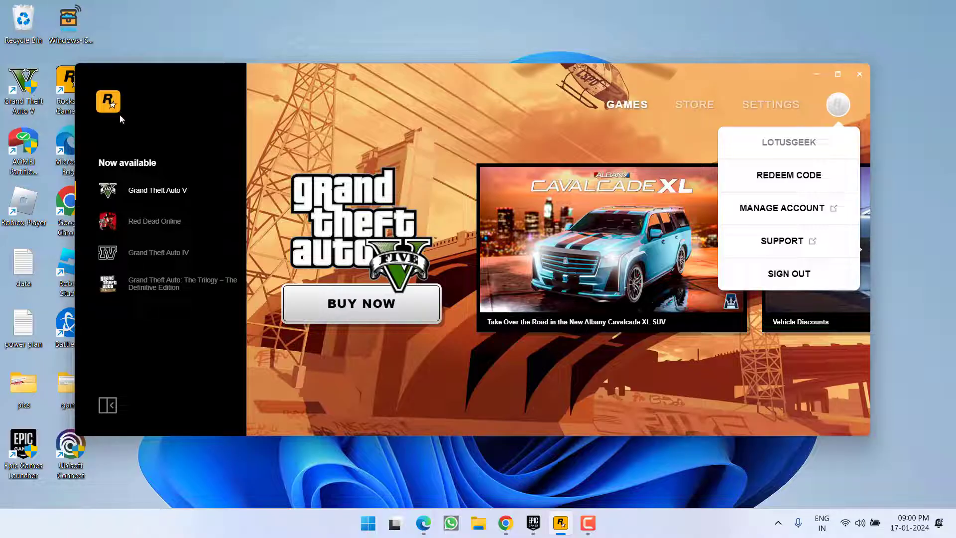
pyautogui.click(816, 73)
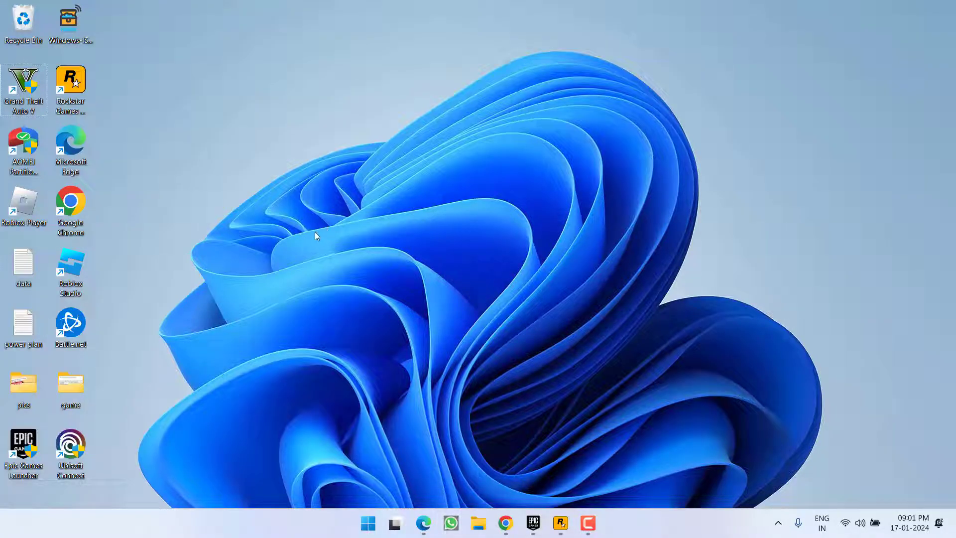
pyautogui.click(88, 96)
# Bring up Edge's Rockstar Games Launcher download page, scroll it, then minimize the browser
pyautogui.click(423, 523)
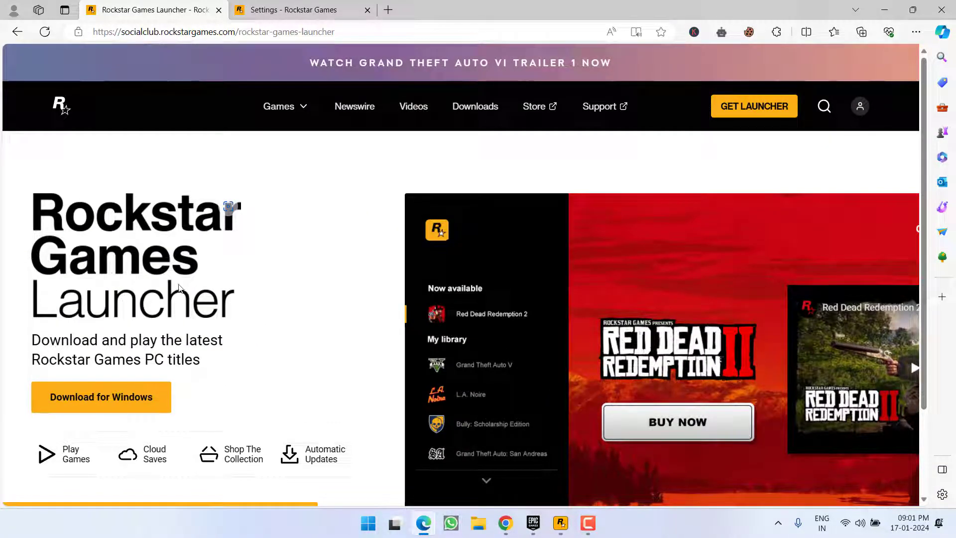
pyautogui.scroll(-2, 369, 254)
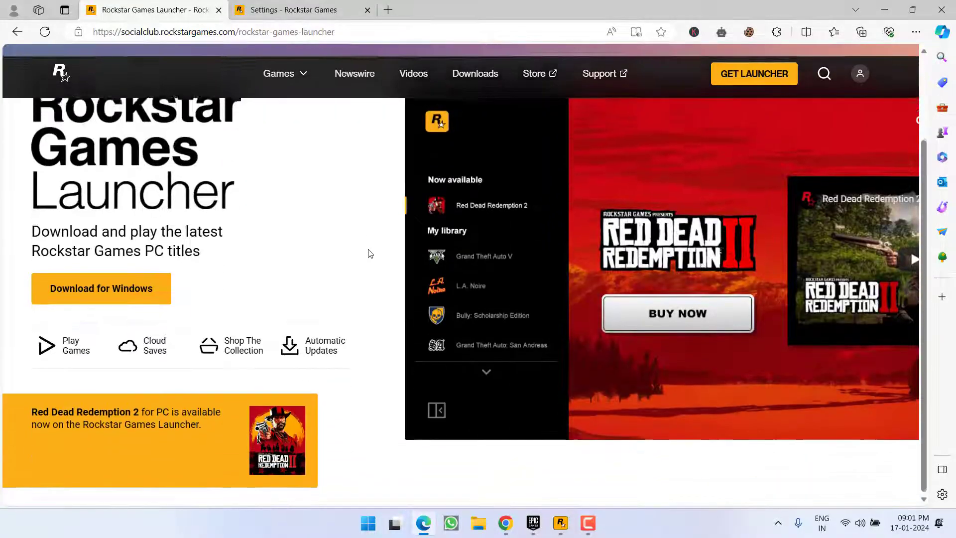
pyautogui.click(881, 5)
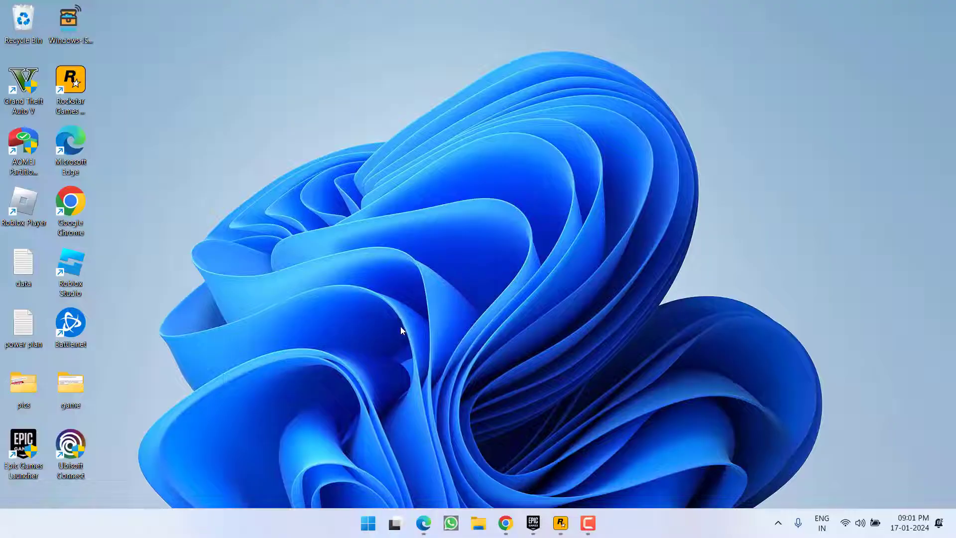
# Sign out of the Rockstar Games Launcher account and minimize its sign-in window
pyautogui.click(561, 522)
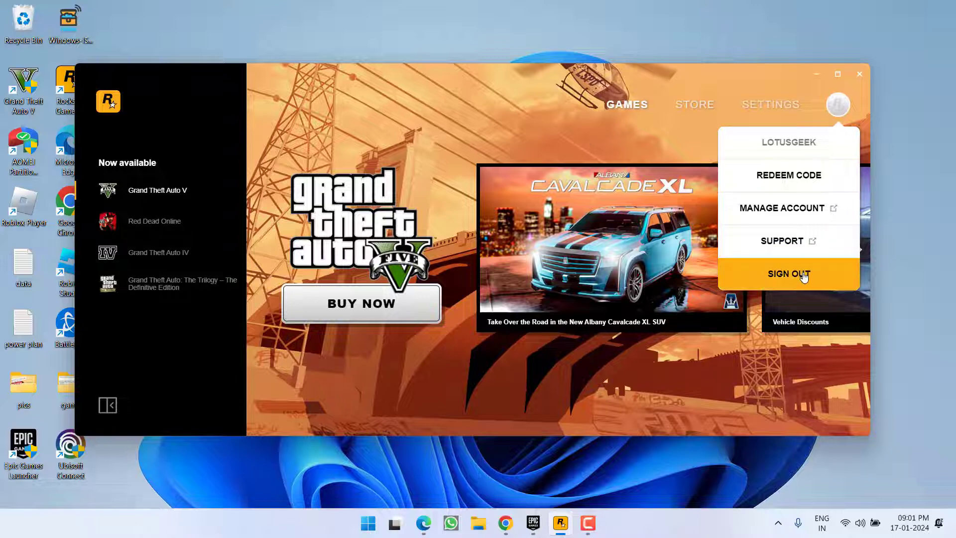
pyautogui.click(782, 279)
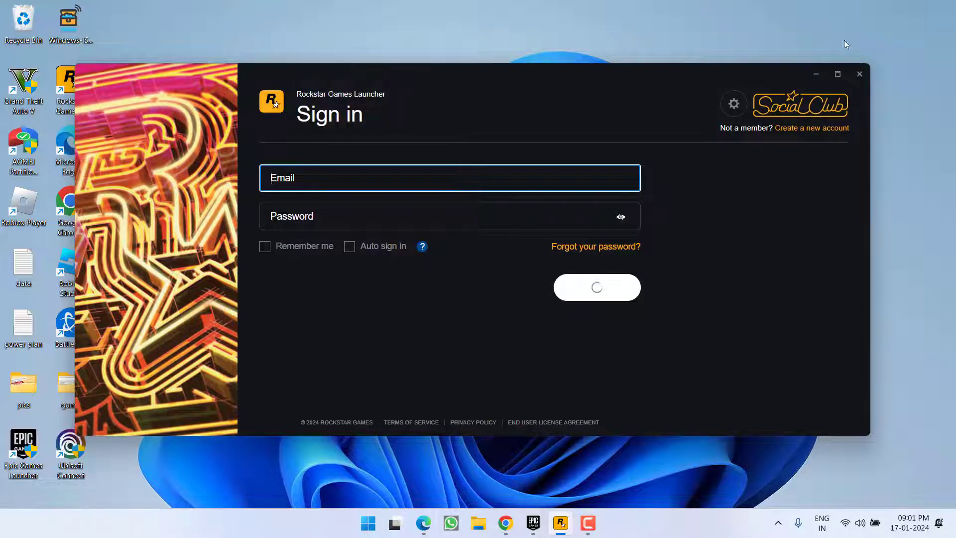
pyautogui.click(815, 74)
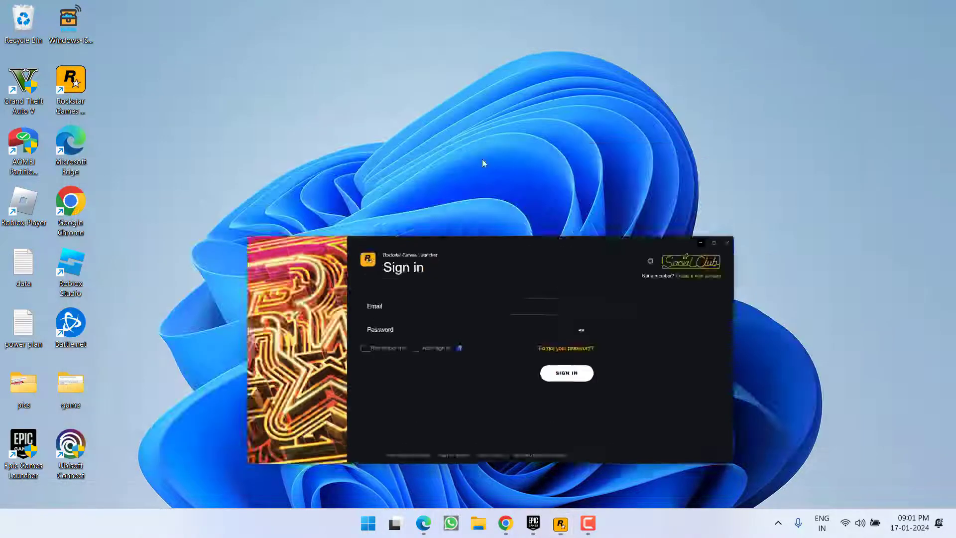
# Sign out of the Epic Games Launcher account from the avatar menu
pyautogui.click(533, 522)
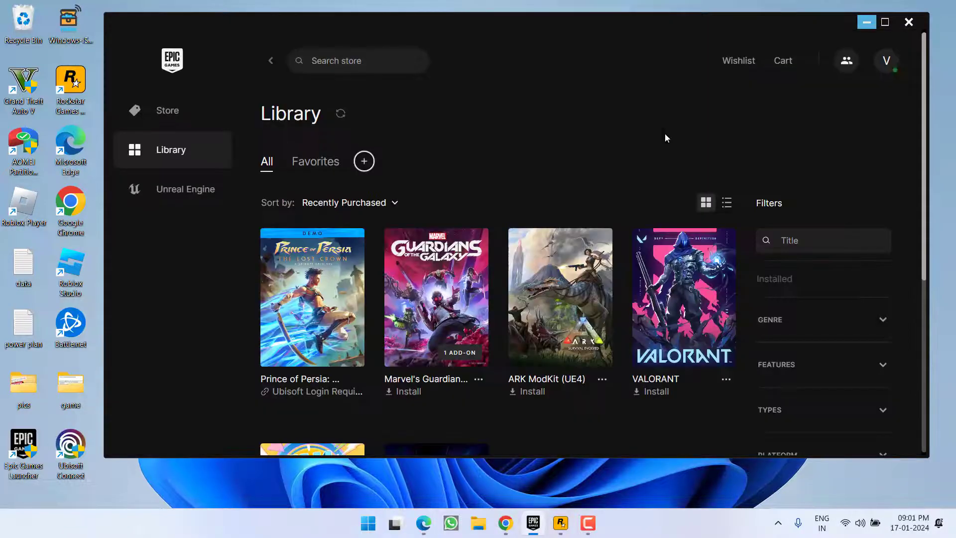
pyautogui.click(886, 60)
pyautogui.click(712, 395)
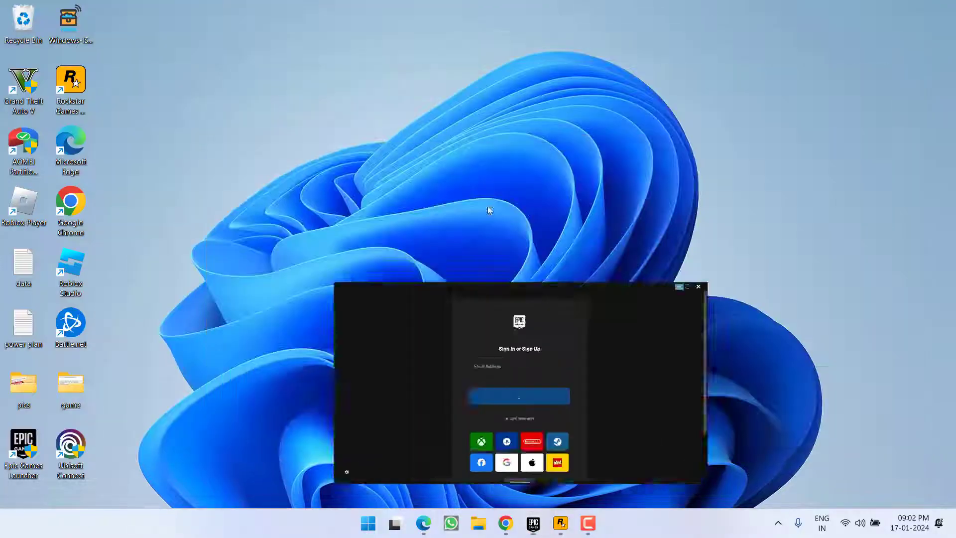
# Turn off WiFi from Windows Quick Settings
pyautogui.click(846, 523)
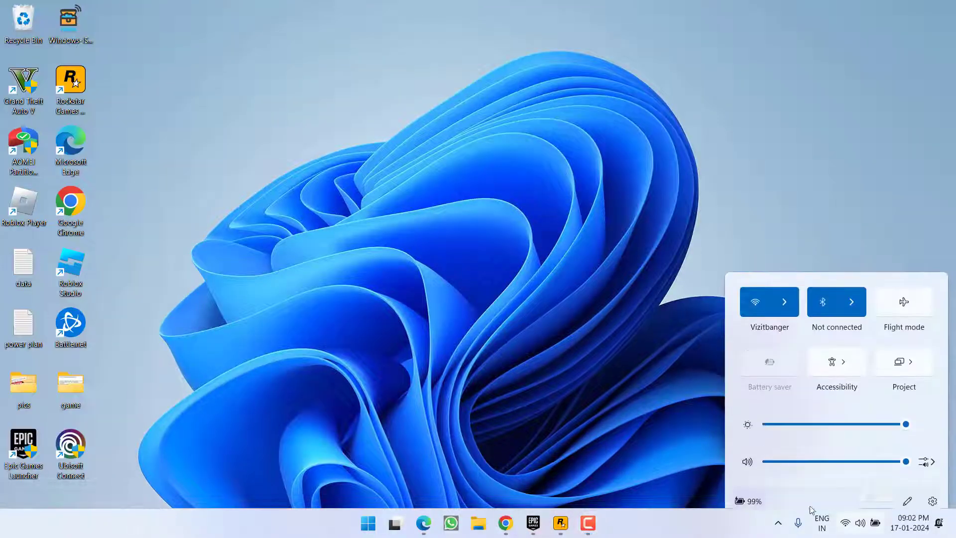
pyautogui.click(755, 289)
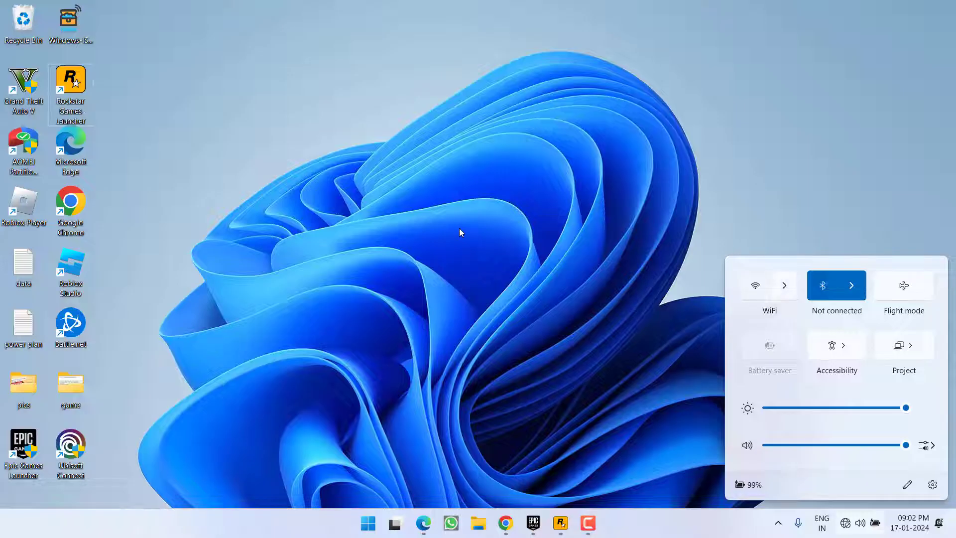
pyautogui.click(459, 228)
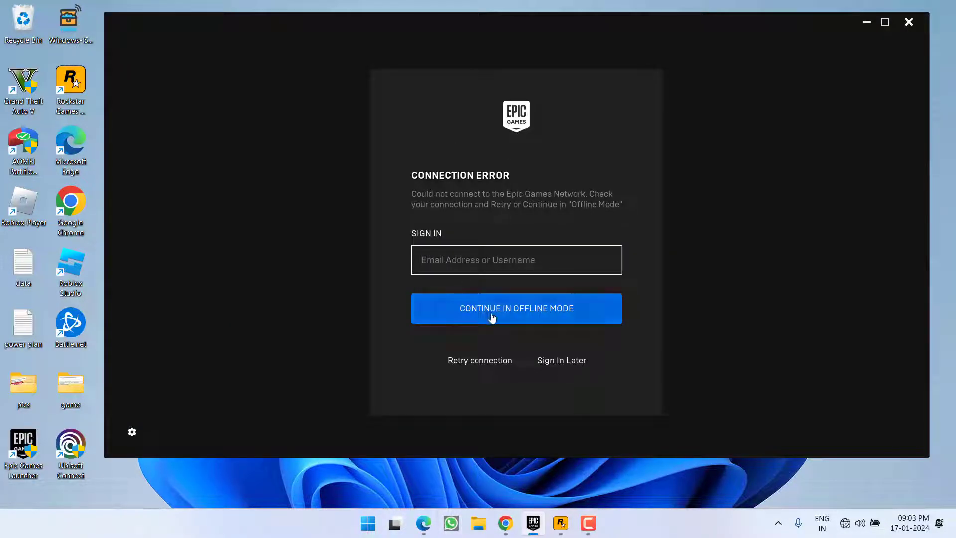
# Enter the account e-mail on the Connection Error page and continue in Offline Mode
pyautogui.click(517, 313)
pyautogui.click(443, 285)
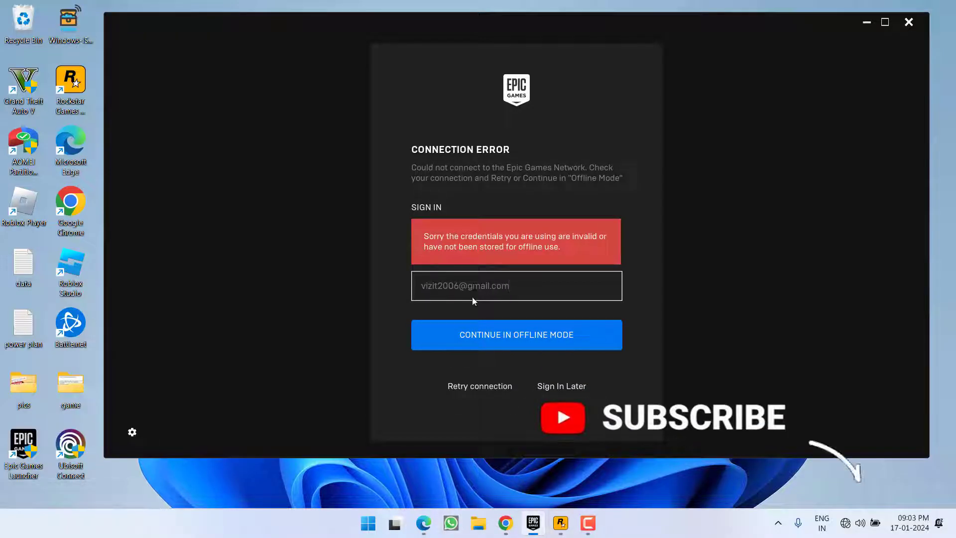
pyautogui.click(489, 333)
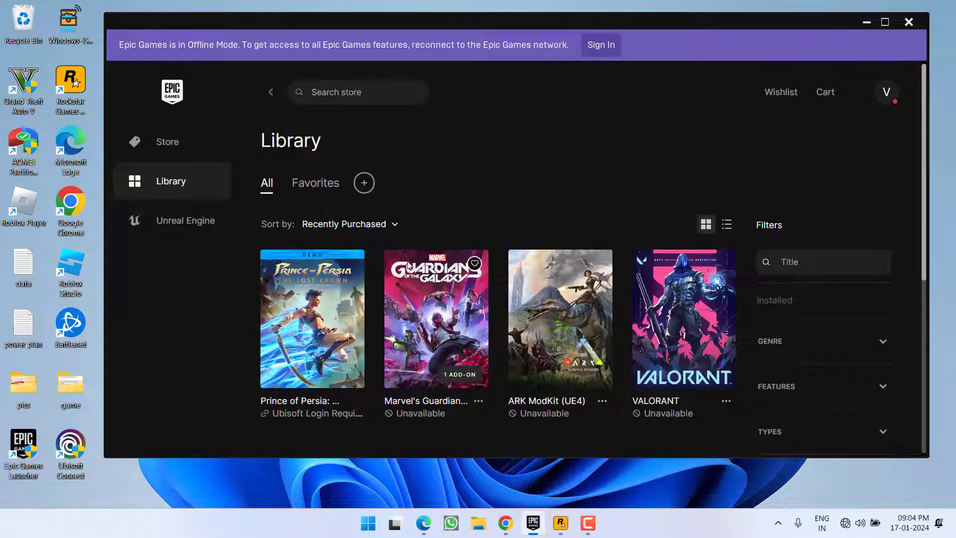
# Turn WiFi back on, dismiss the network error, and sign in from the offline banner
pyautogui.click(313, 343)
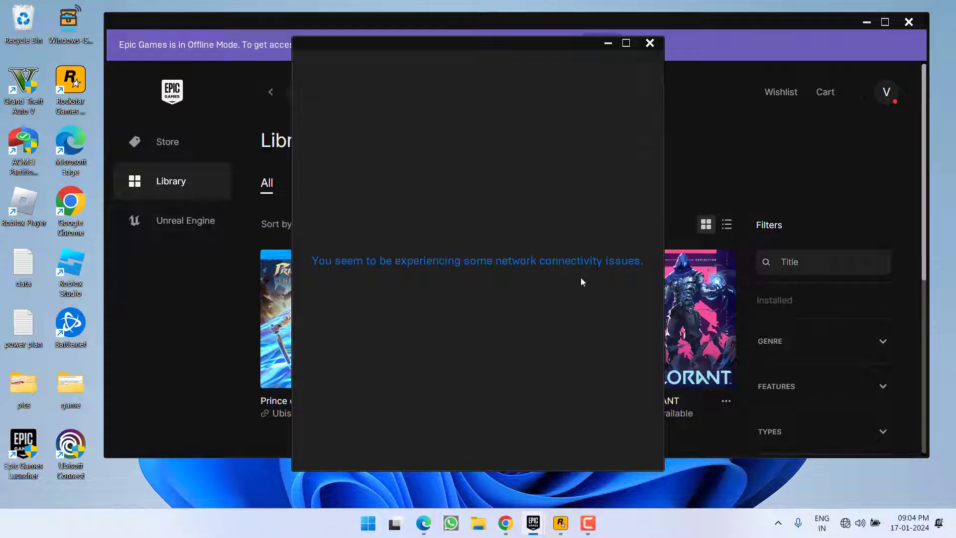
pyautogui.click(860, 523)
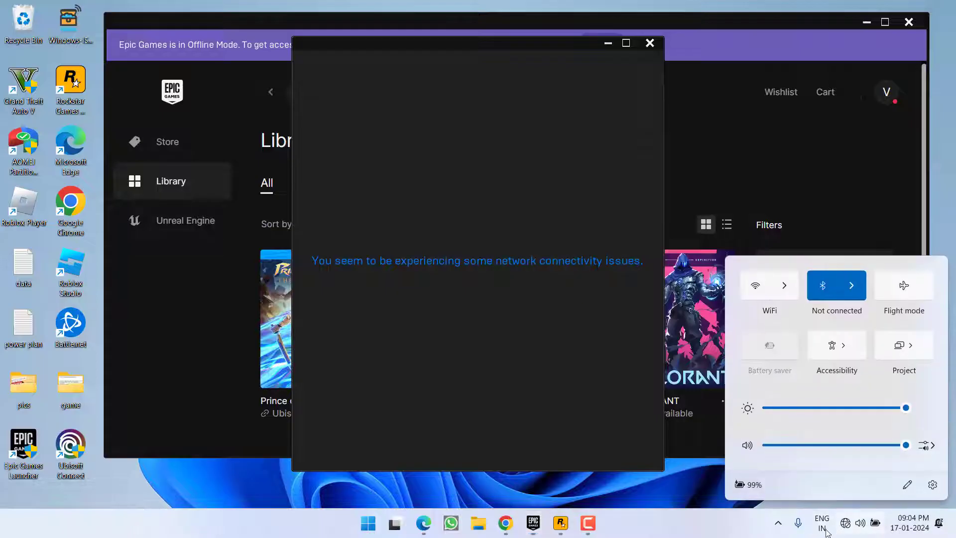
pyautogui.click(760, 299)
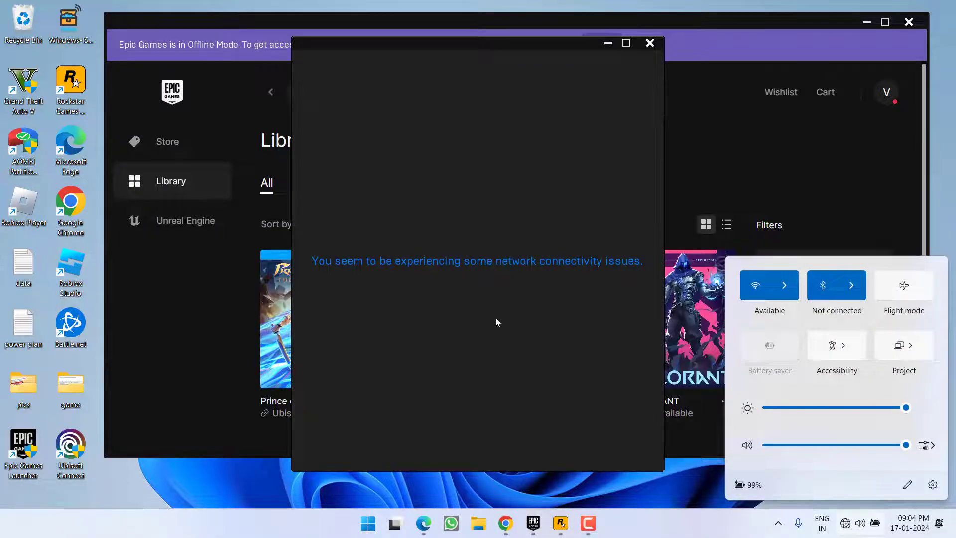
pyautogui.click(495, 318)
pyautogui.click(602, 45)
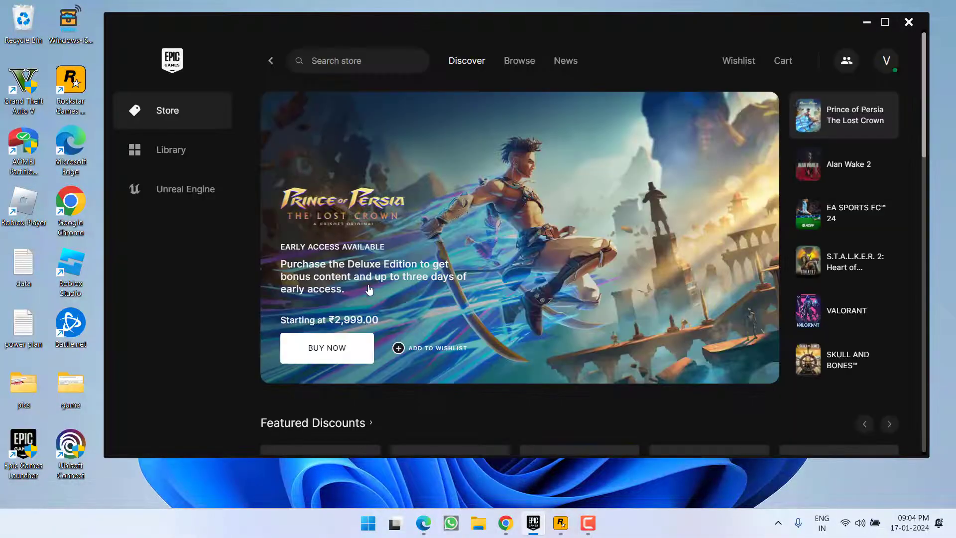
# Switch to the Epic Library to reach the Connect Your Ubisoft Account prompt
pyautogui.scroll(-5, 372, 295)
pyautogui.click(171, 149)
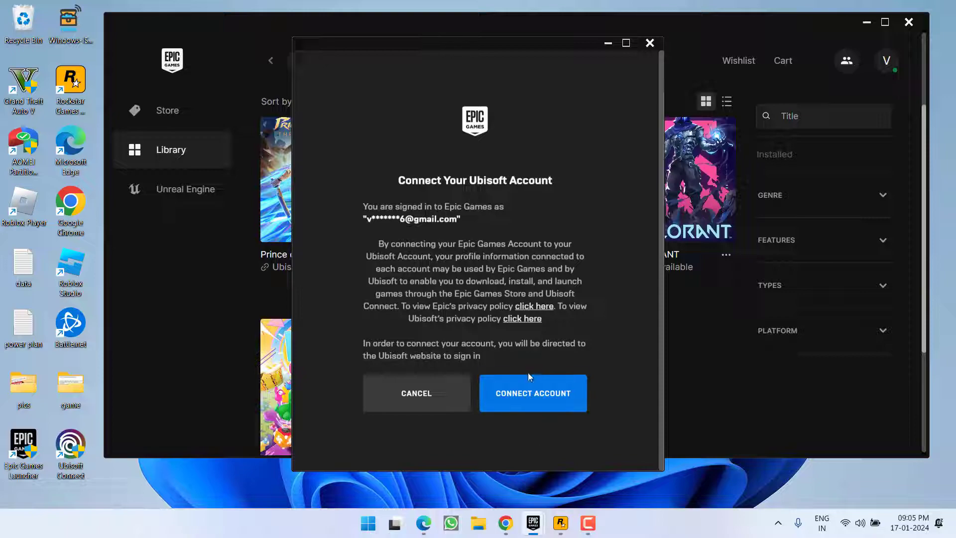
# Connect the Ubisoft account via the Epic web page, then switch to Edge's Rockstar Games Launcher tab
pyautogui.click(543, 394)
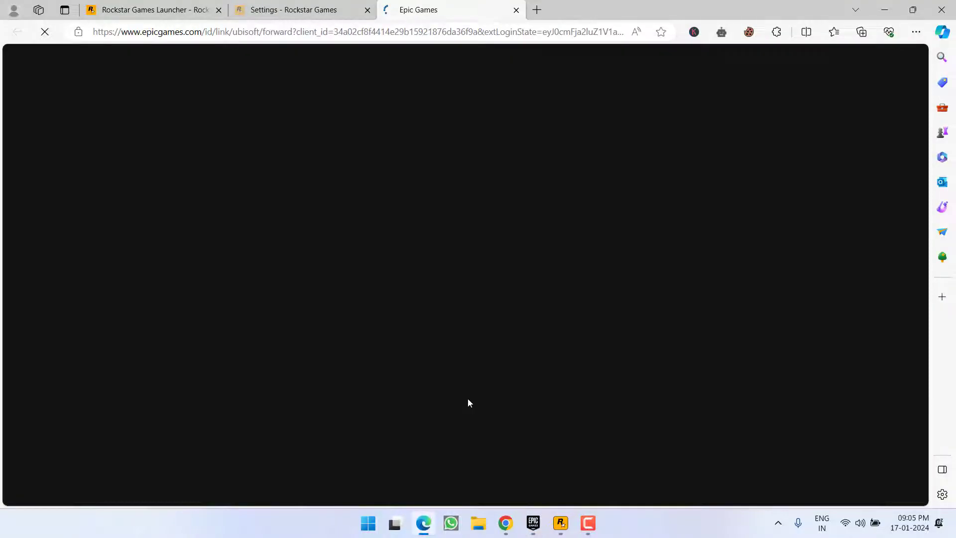
pyautogui.click(504, 346)
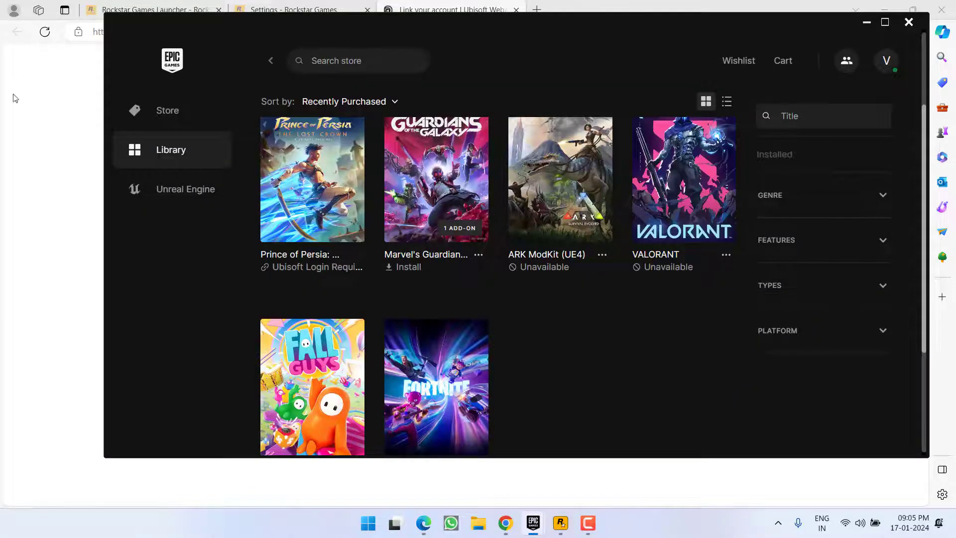
pyautogui.click(15, 98)
pyautogui.click(149, 9)
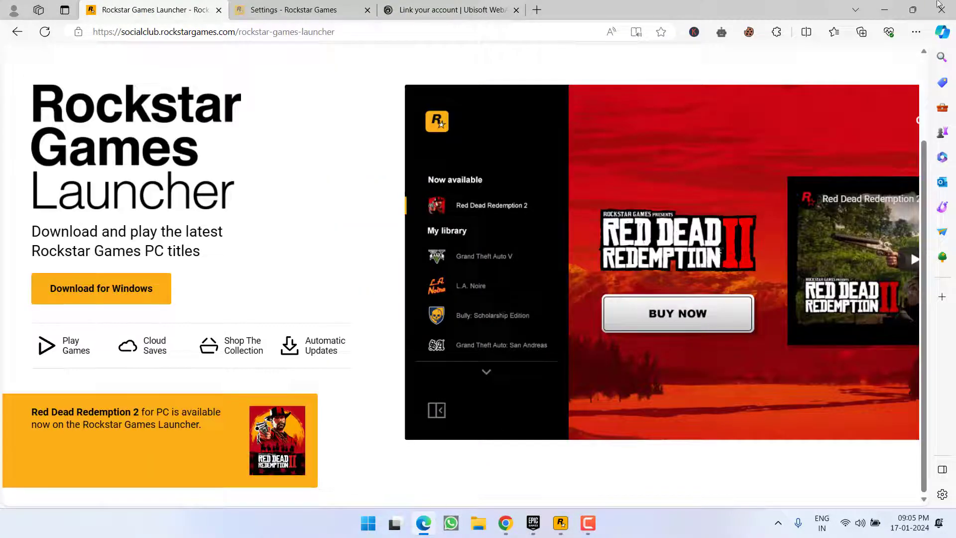
# Minimize Edge and scroll the Epic Library toward Grand Theft Auto V
pyautogui.click(885, 11)
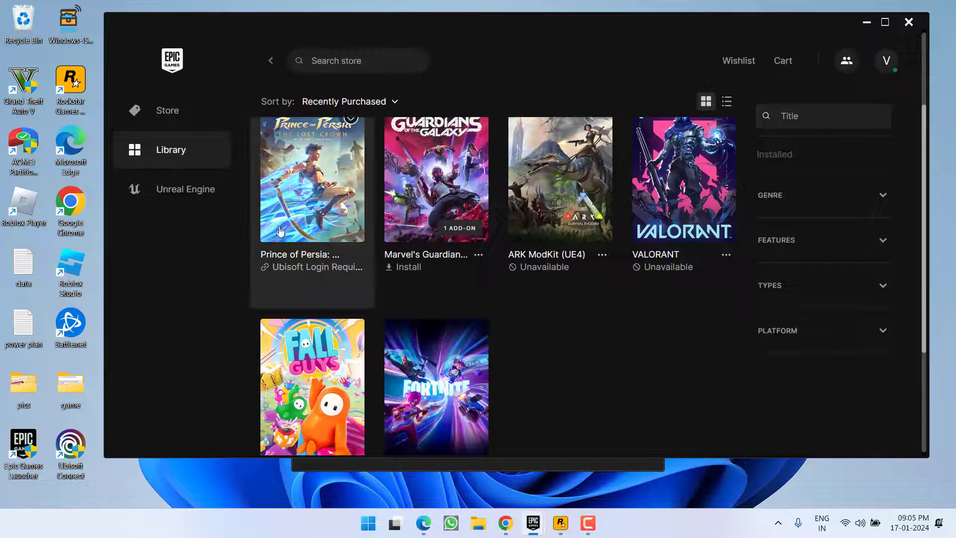
pyautogui.scroll(-2, 459, 321)
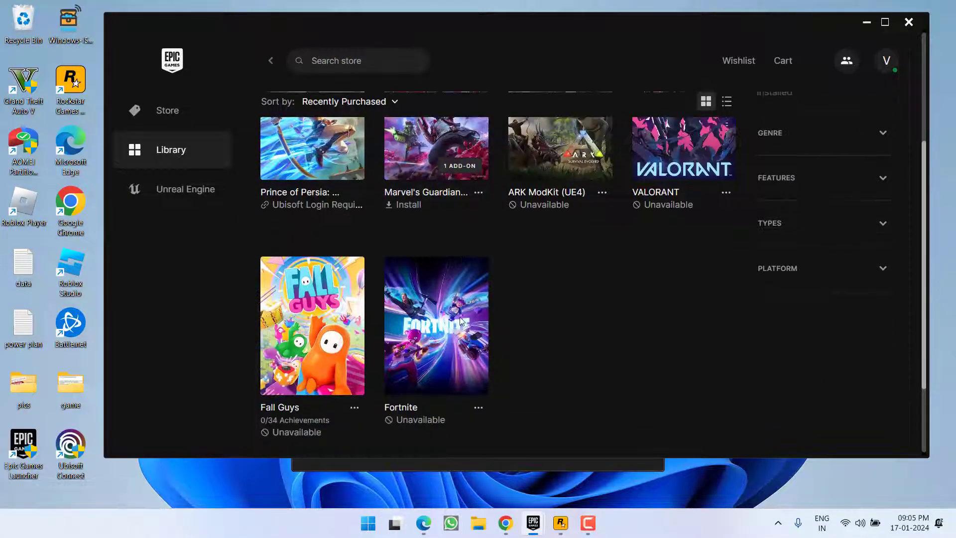